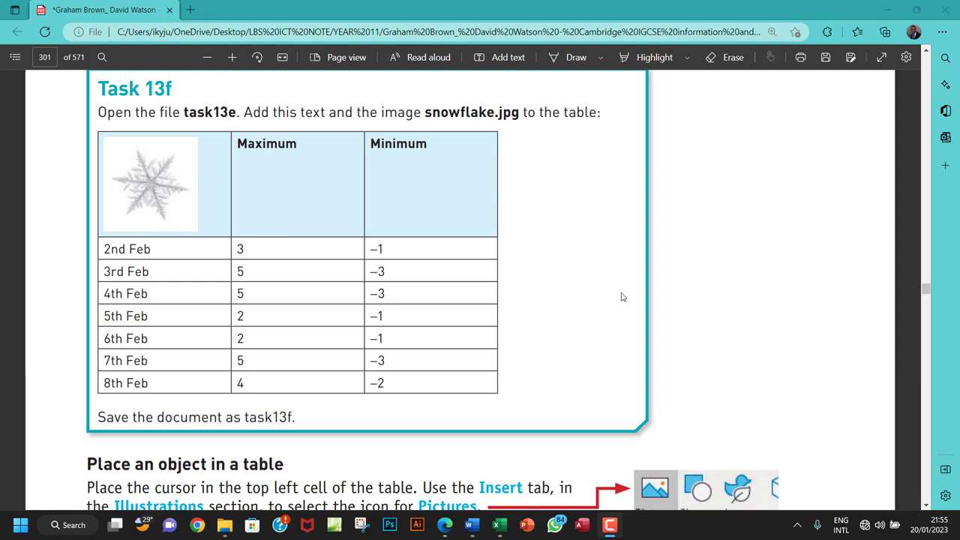
Read the Task 13f instructions, then open task13e.docx from the Chapter 13 tasks folder.
scroll(622, 297, "up", 1)
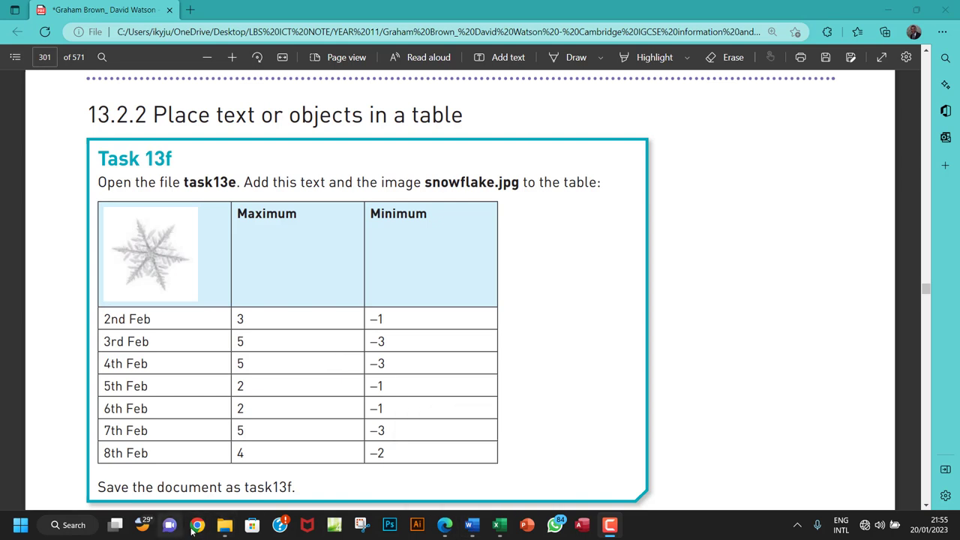
mouse_move(224, 525)
left_click(173, 481)
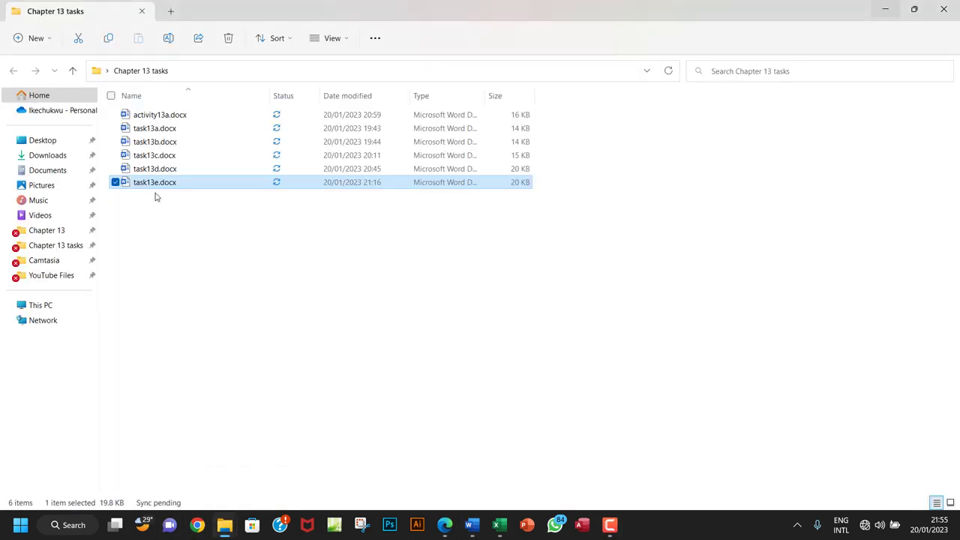
double_click(165, 184)
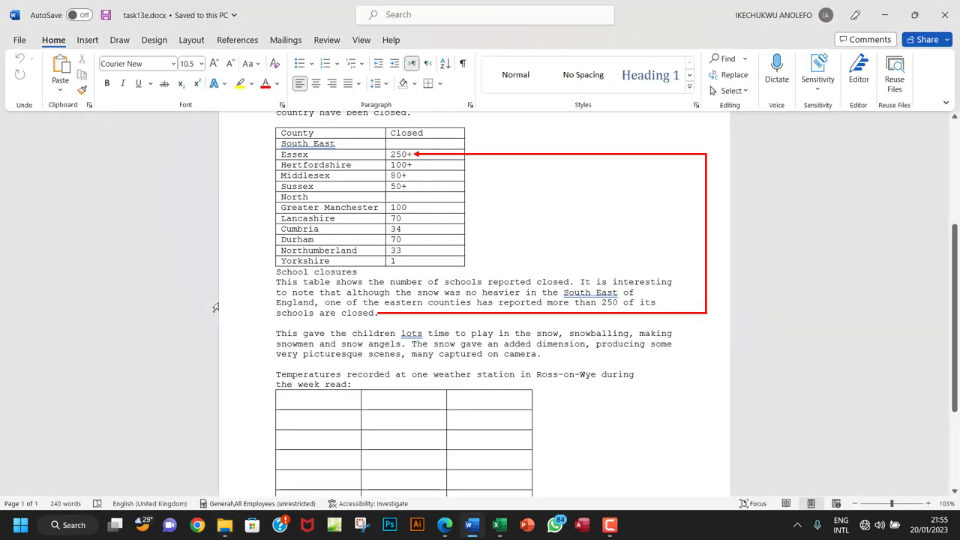
Save task13e as a new file named task13f.docx in the Chapter 13 tasks folder.
left_click(20, 39)
left_click(40, 205)
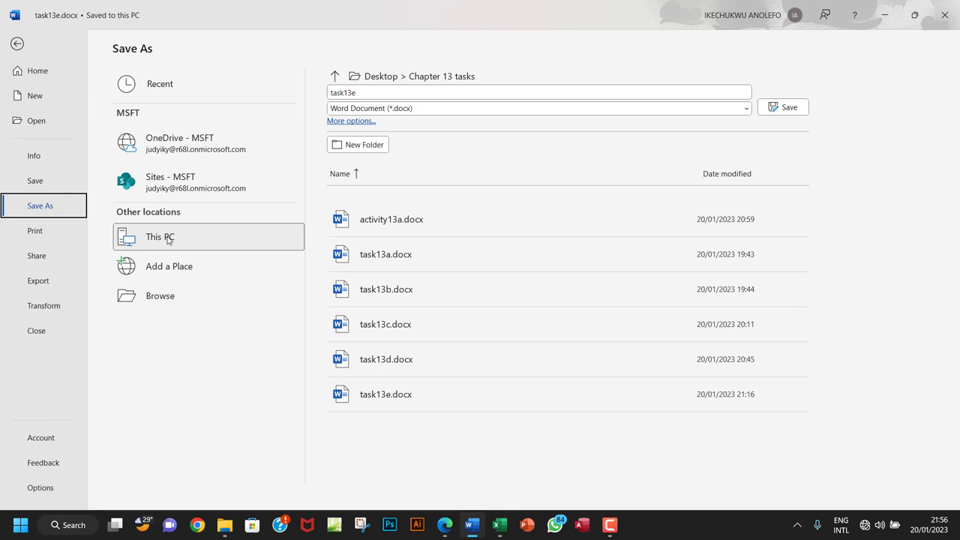
left_click(169, 294)
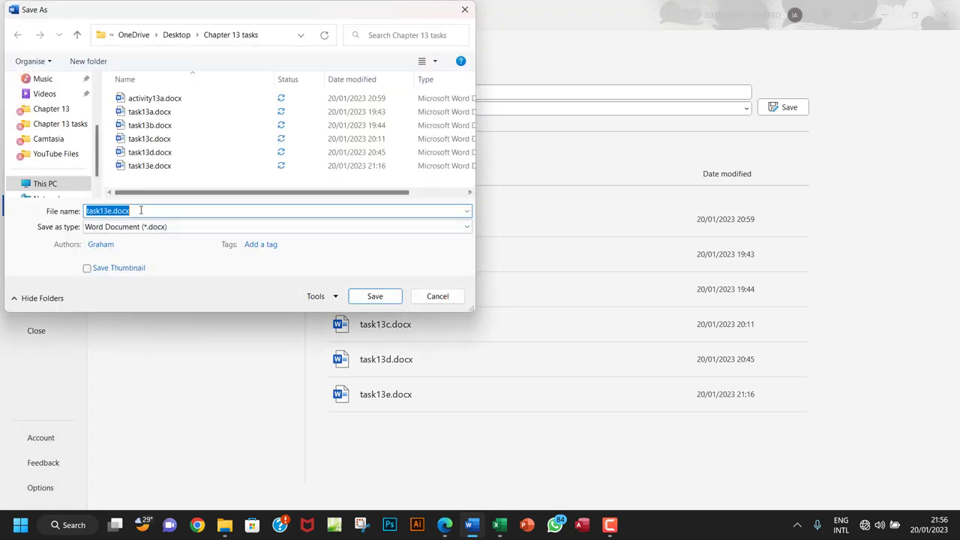
left_click_drag(147, 211, 111, 211)
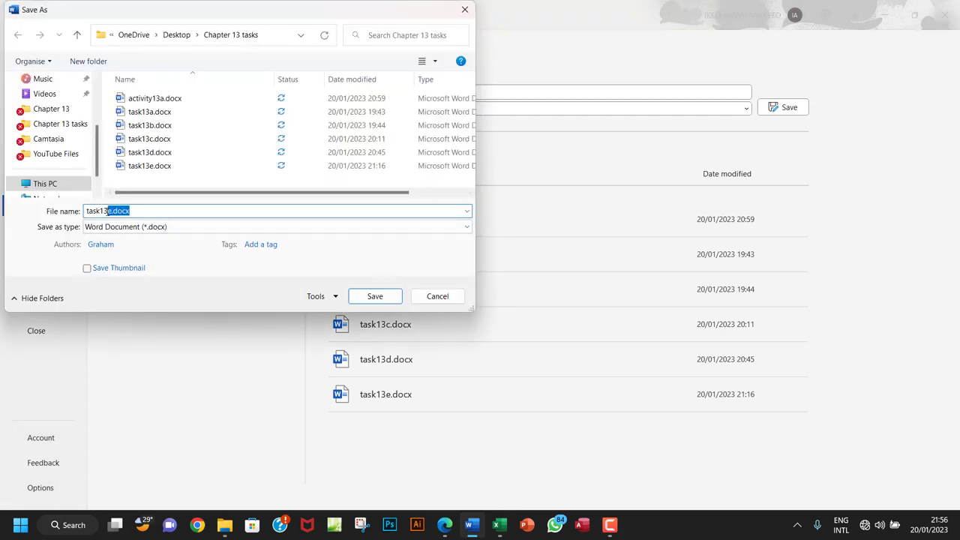
type("f")
left_click(366, 296)
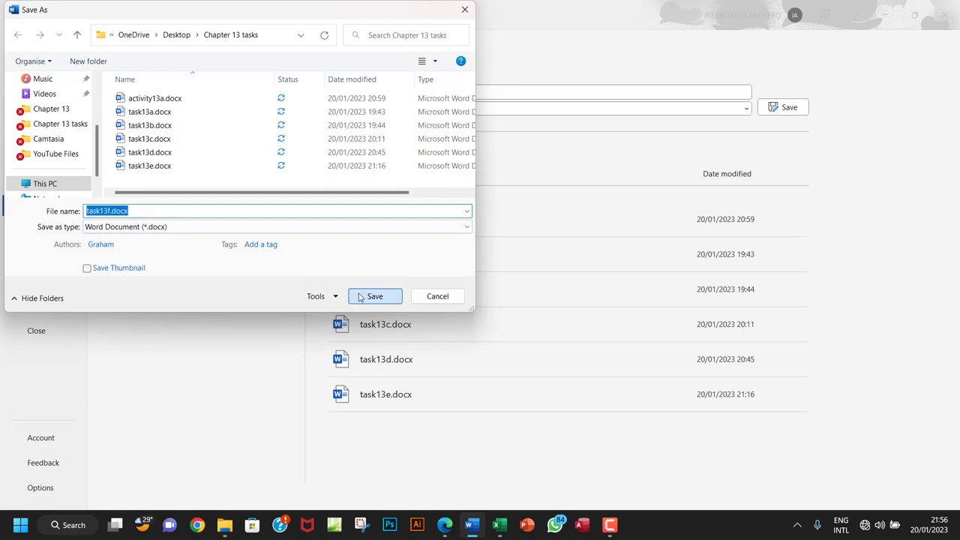
mouse_move(333, 297)
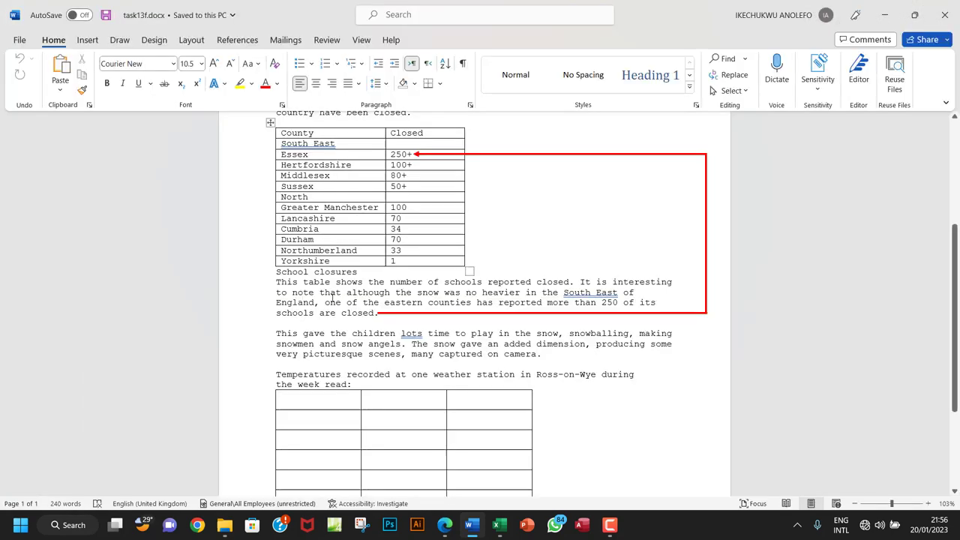
scroll(332, 298, "down", 3)
scroll(332, 298, "down", 1)
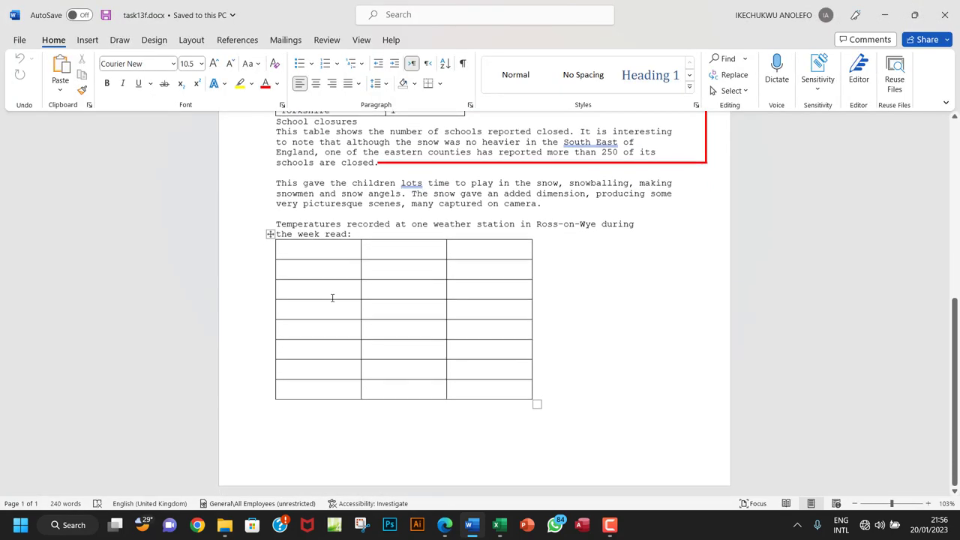
left_click(298, 248)
mouse_move(445, 524)
left_click(452, 532)
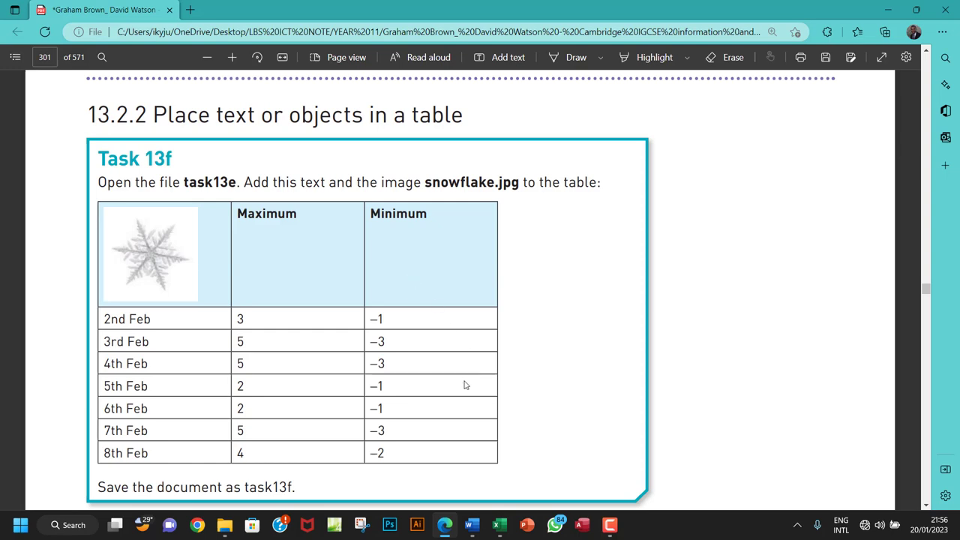
left_click(471, 525)
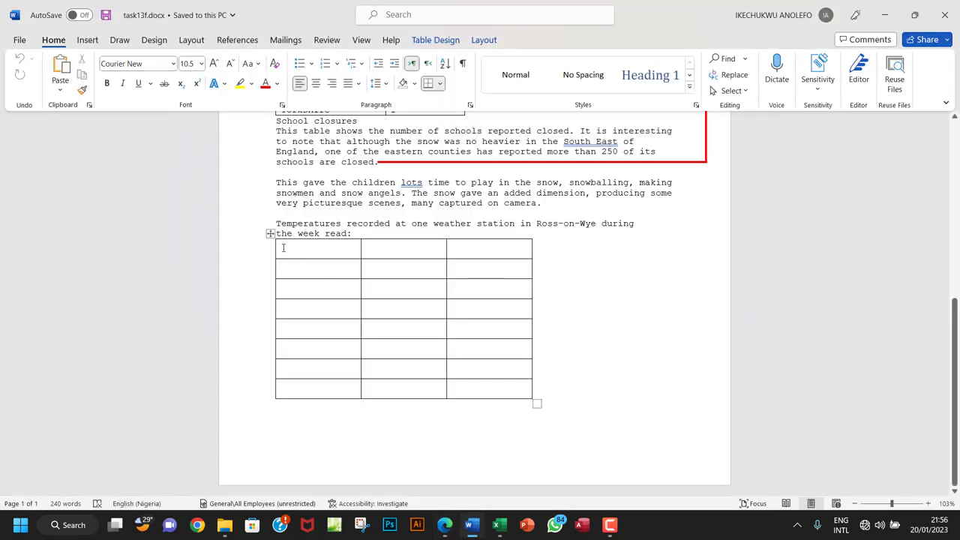
Shade the weather table's top row Dark Blue, Text 2, Lighter 60%.
left_click_drag(274, 250, 468, 253)
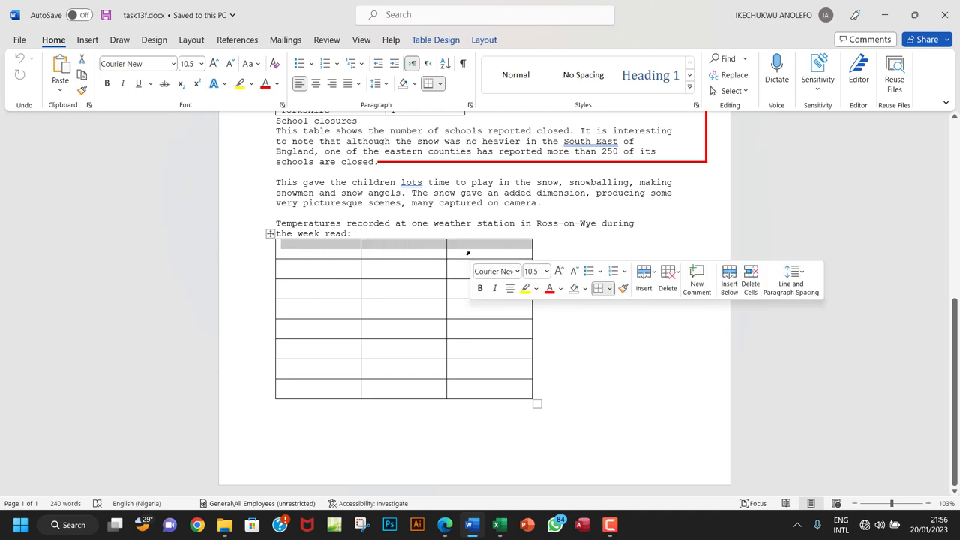
left_click(447, 41)
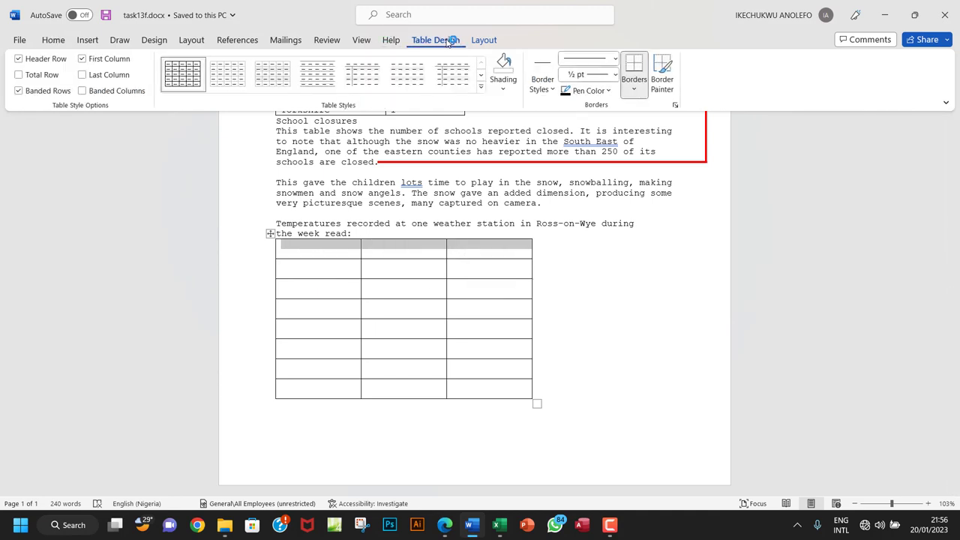
left_click(481, 40)
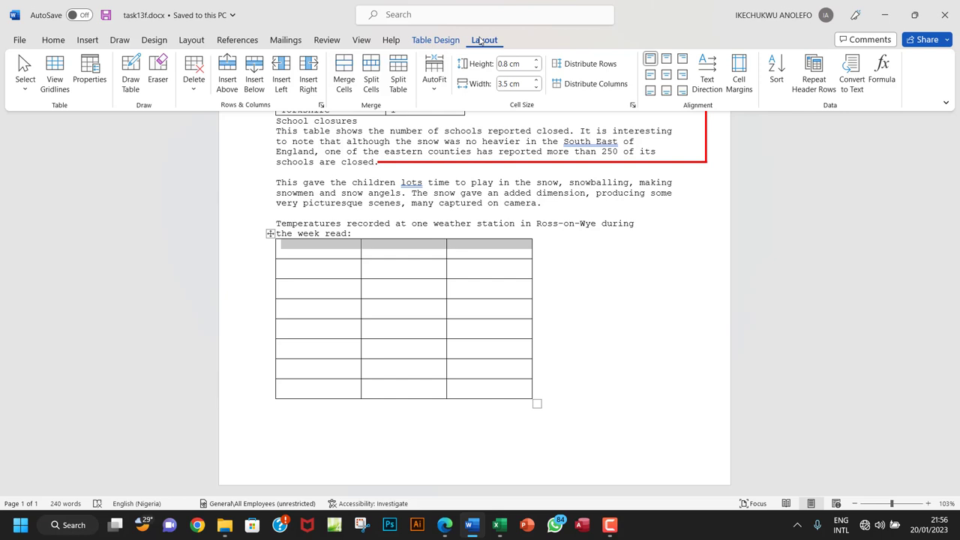
left_click(429, 43)
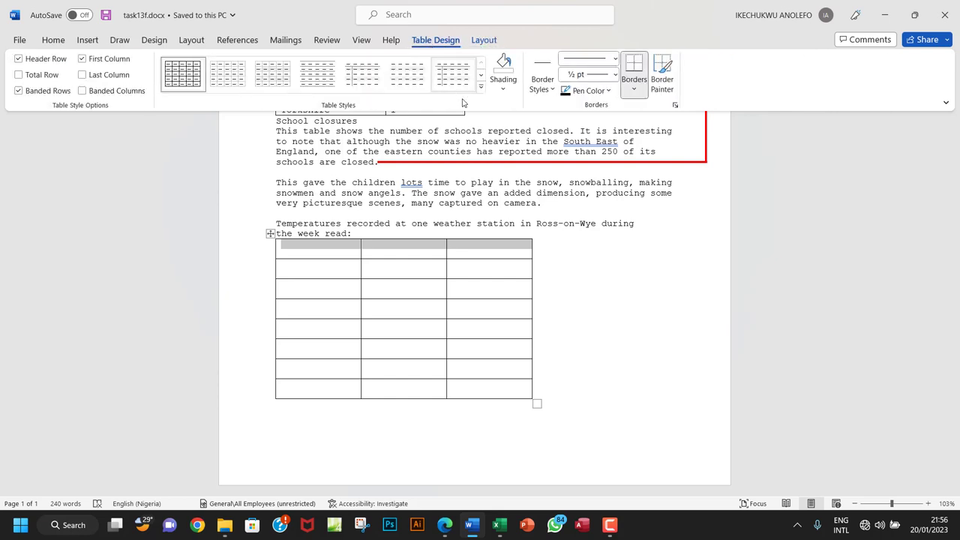
left_click(506, 93)
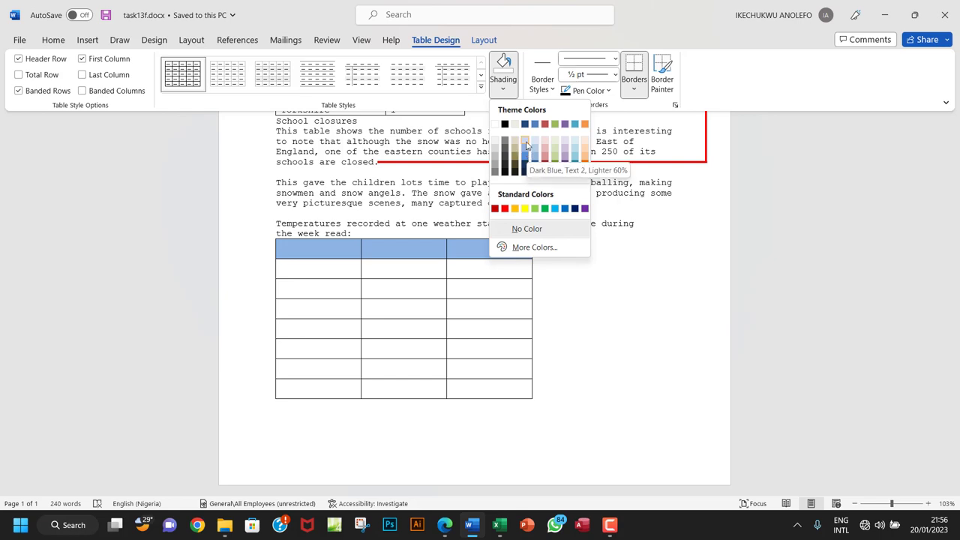
left_click(525, 145)
left_click(301, 256)
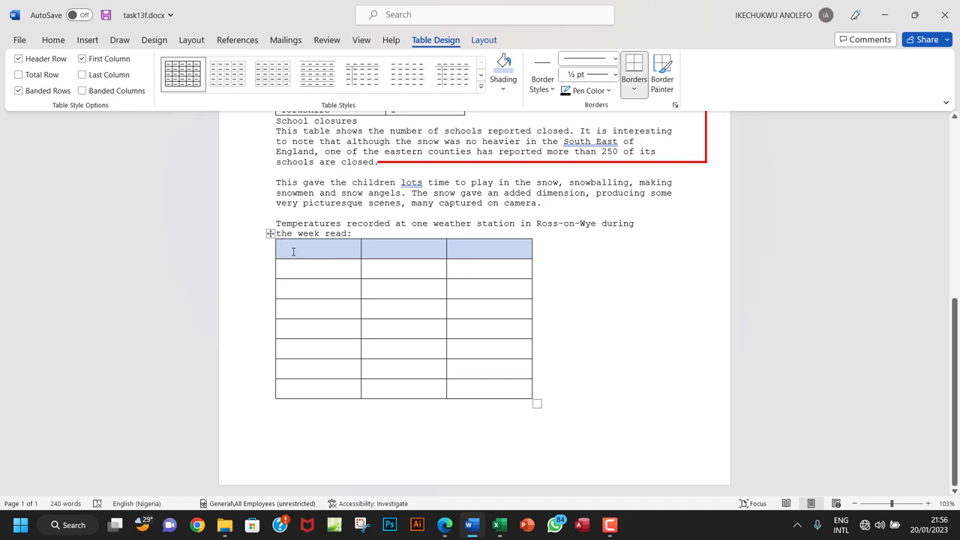
Insert snowflake.jpg from Cambridge IGCSE ICT source files > Chapter 13 into the first header cell.
left_click(87, 39)
left_click(136, 79)
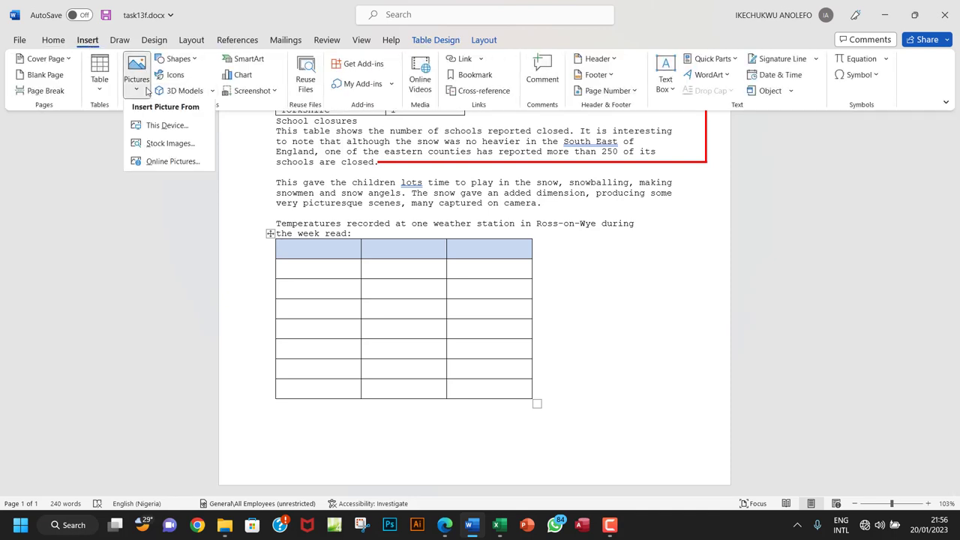
left_click(155, 127)
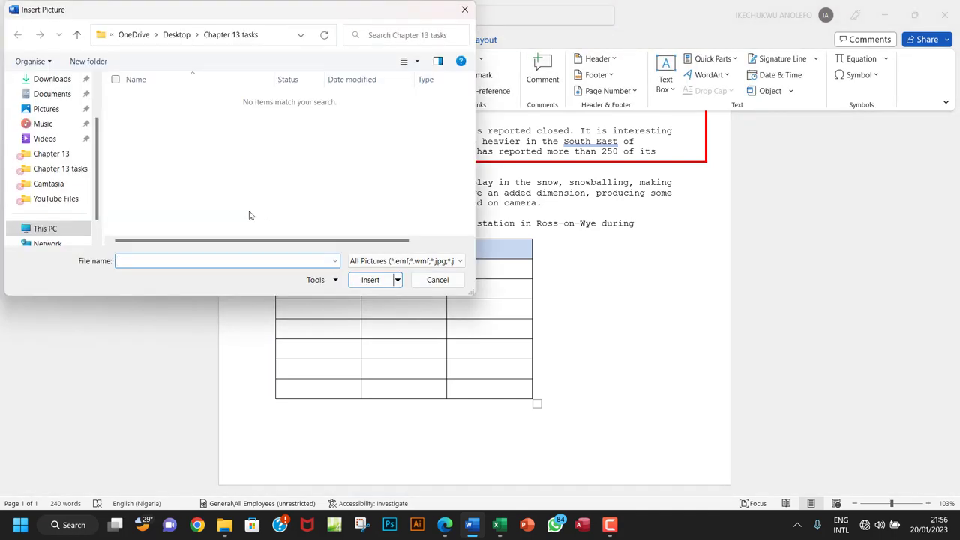
left_click(177, 35)
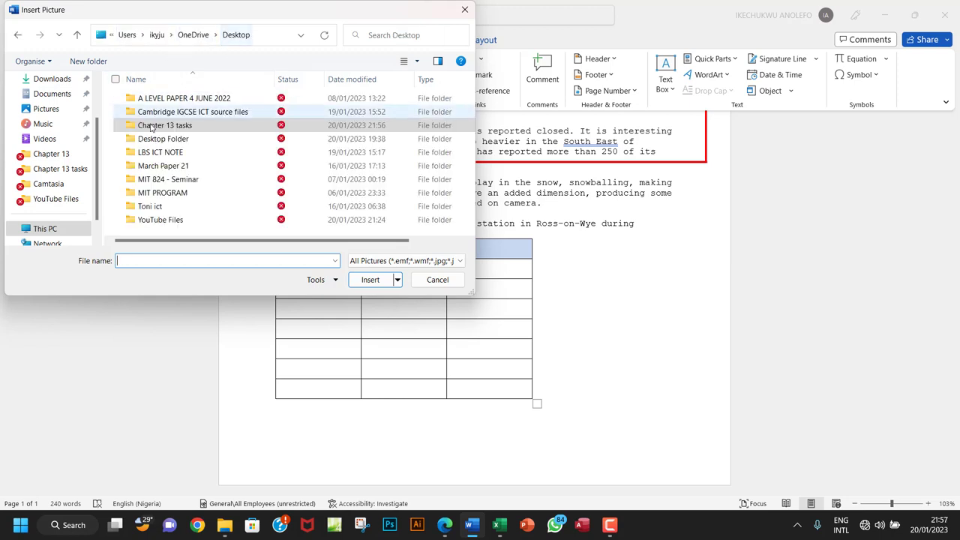
double_click(186, 113)
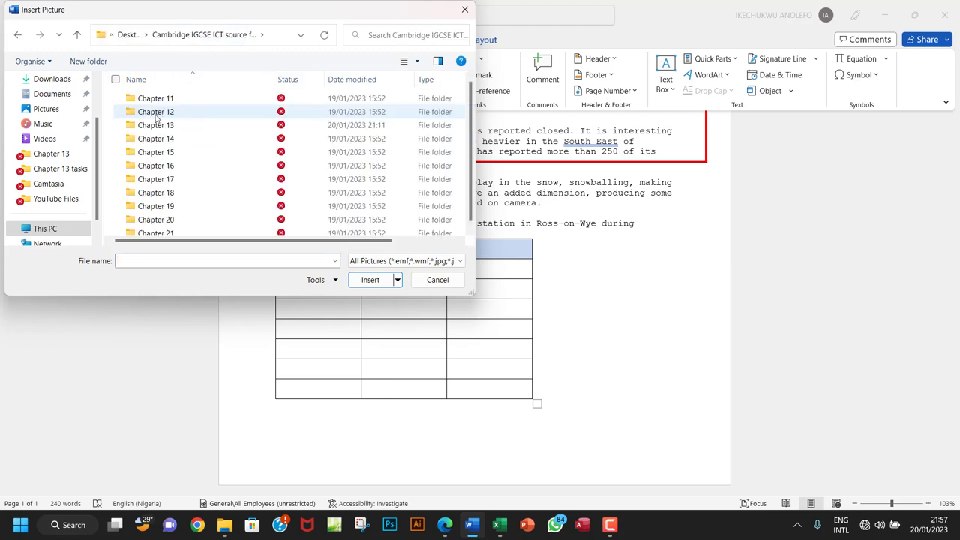
double_click(156, 125)
left_click(145, 116)
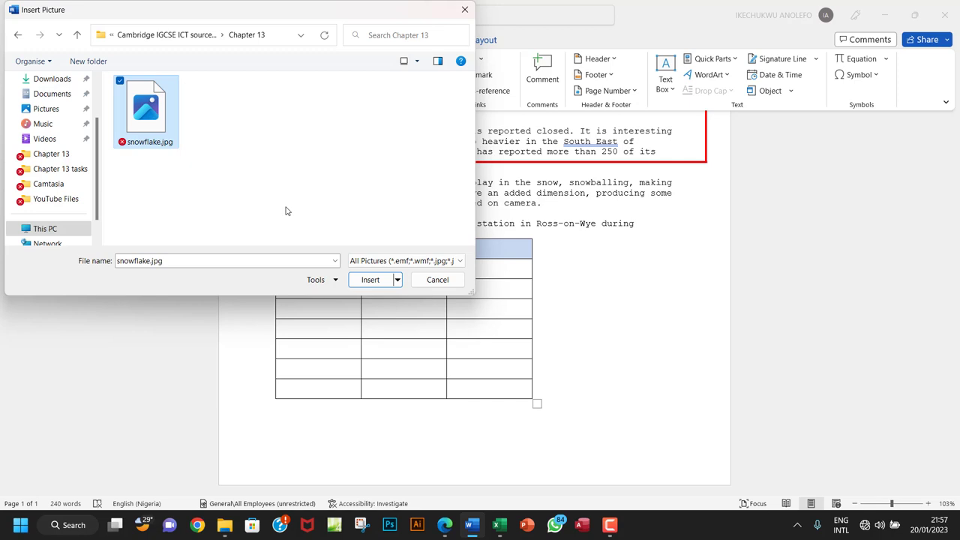
left_click(362, 277)
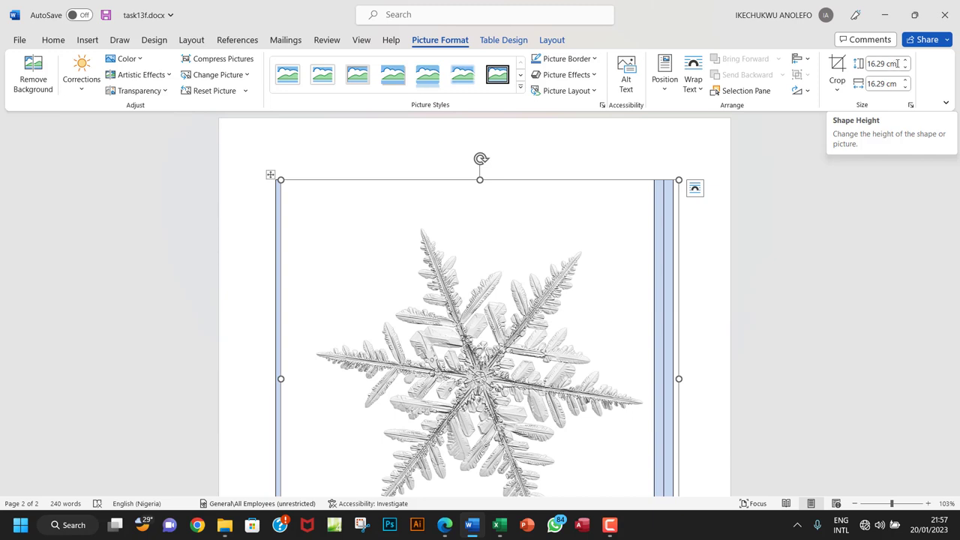
Set the snowflake picture's height to 1.5 cm so it fits the header cell.
left_click(897, 63)
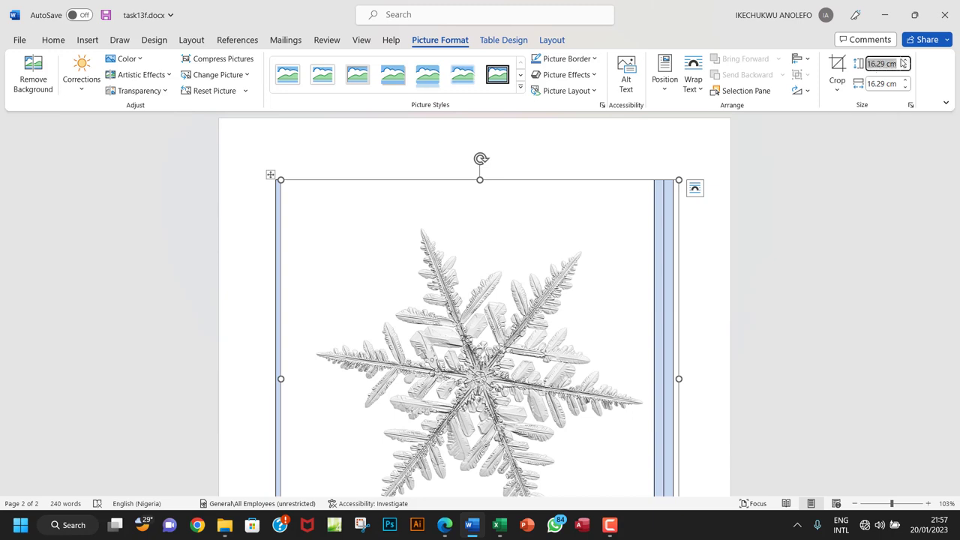
type("1.5")
key("Return")
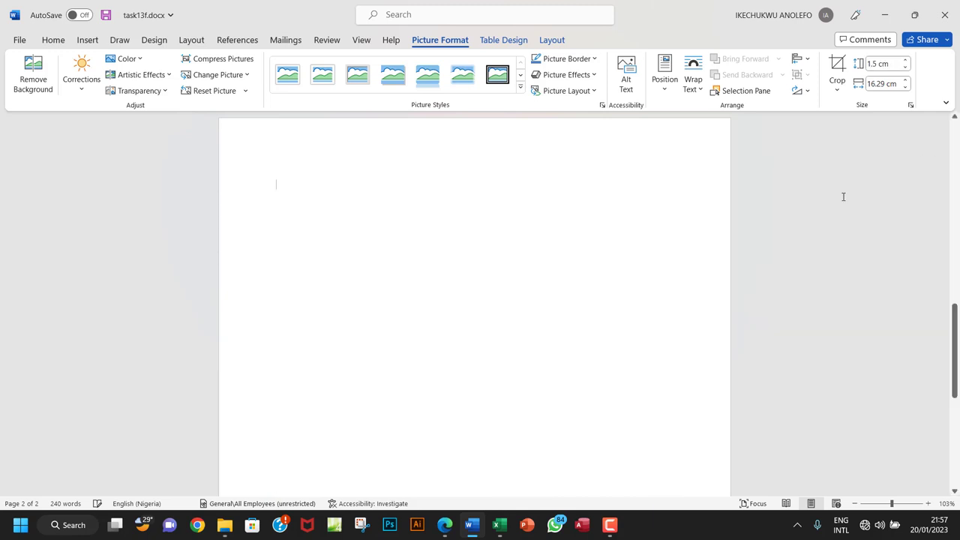
left_click(563, 336)
scroll(562, 335, "up", 2)
scroll(562, 335, "up", 3)
scroll(563, 334, "up", 5)
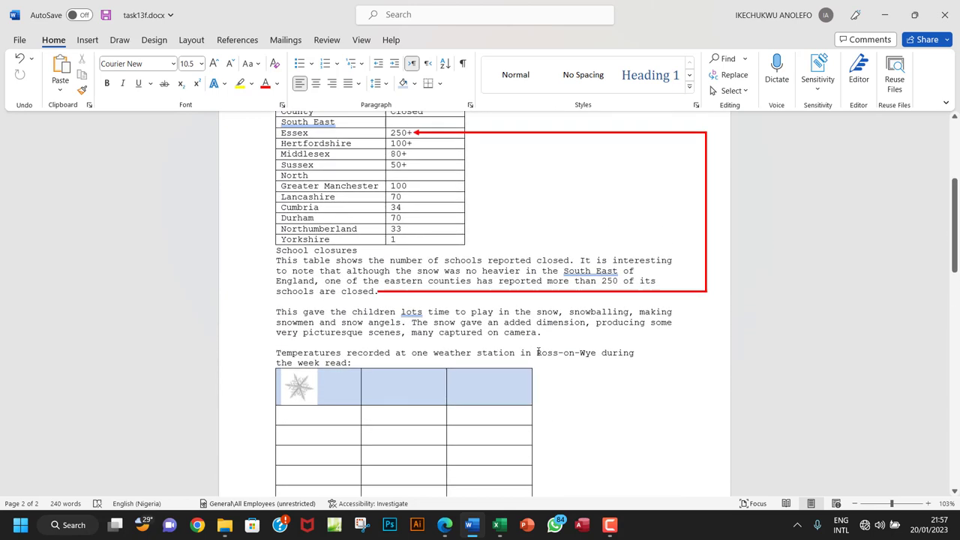
scroll(381, 338, "down", 1)
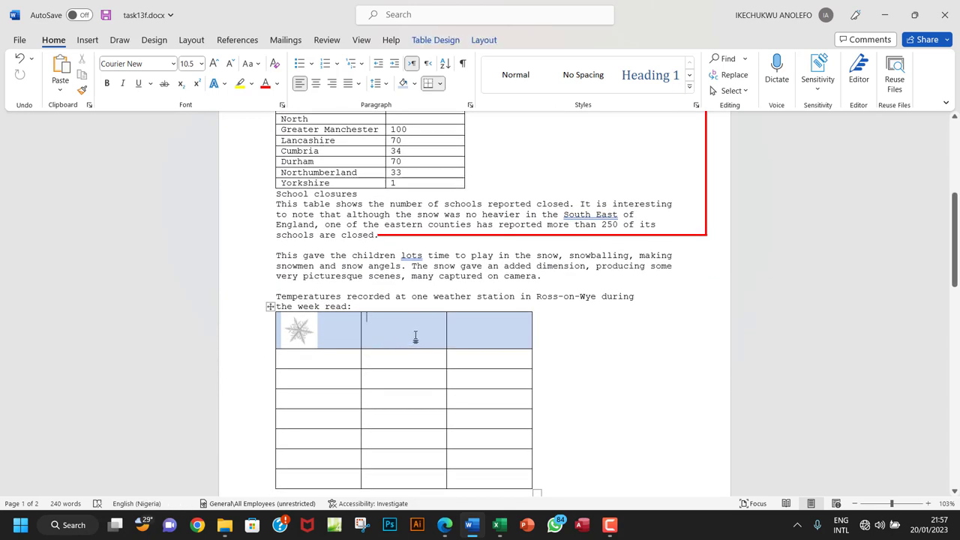
Check the Task 13f reference temperature table in the PDF, then return to Word.
left_click(445, 525)
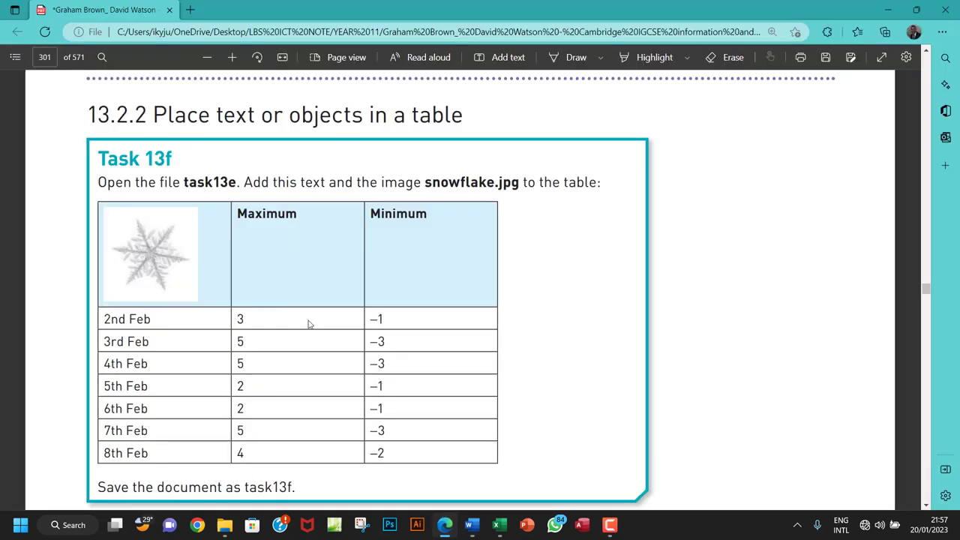
scroll(307, 324, "down", 2)
scroll(299, 250, "up", 2)
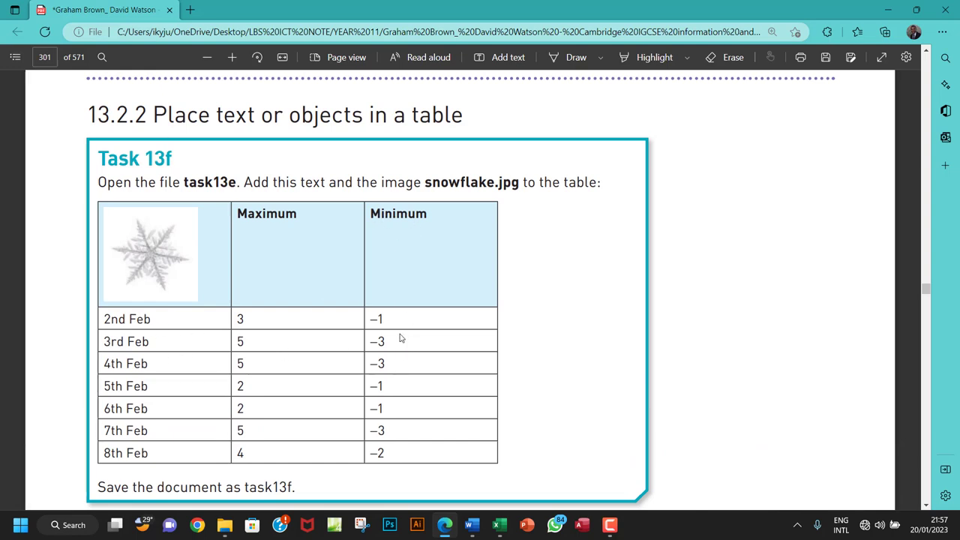
left_click(470, 524)
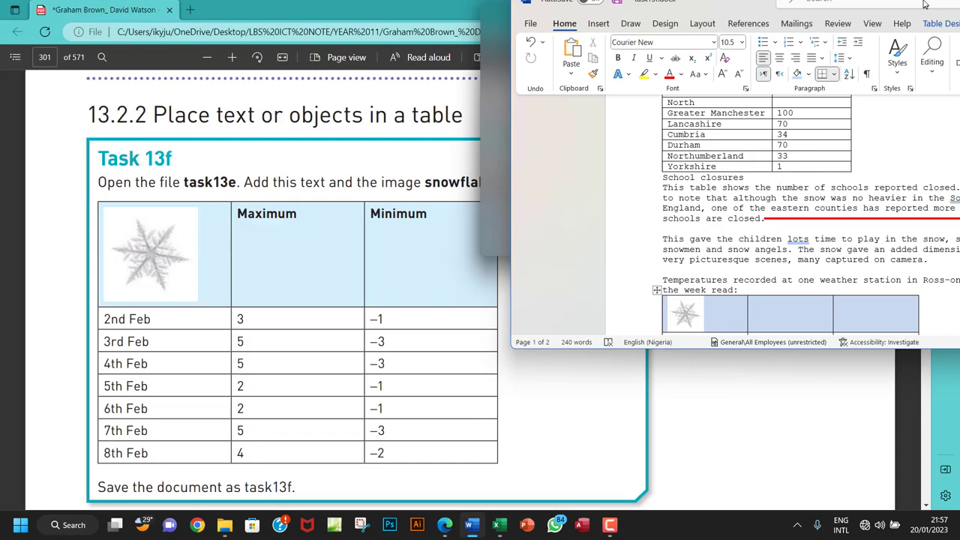
Enter the Minimum heading and the 2nd Feb (3, -1) and 3rd Feb (5, -3) rows.
key("Tab")
type("Minimum")
key("Tab")
type("2nd Feb")
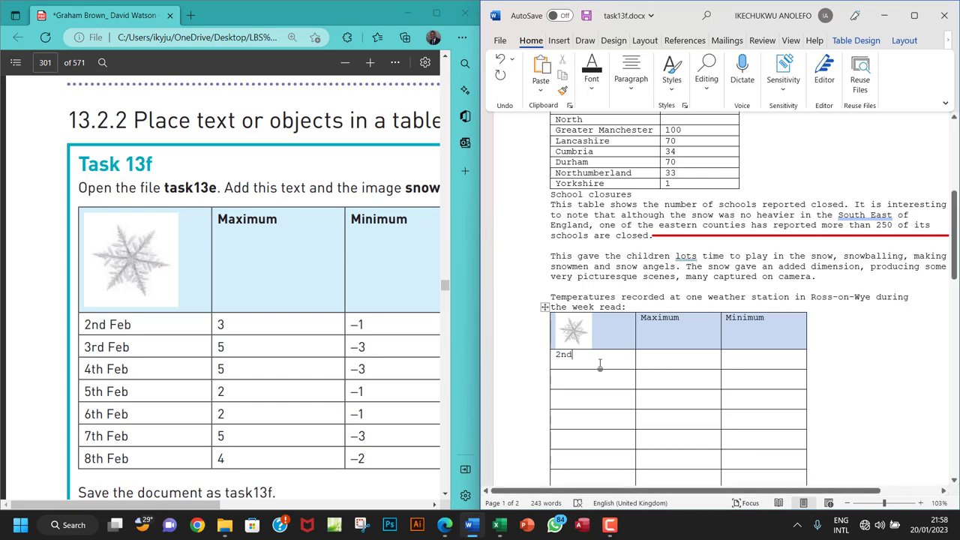
key("Tab")
type("3\t-1")
key("Tab")
type("3rd Feb")
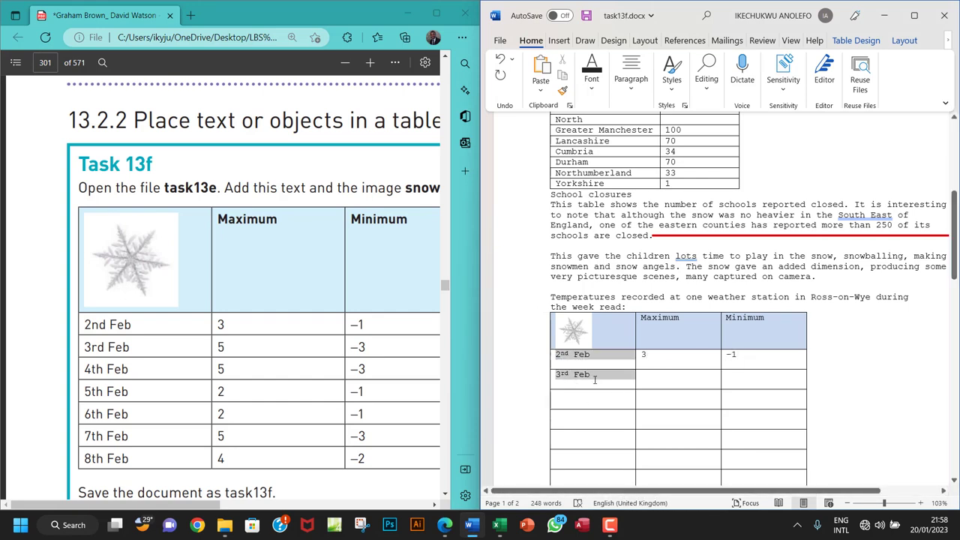
key("Tab")
type("5")
key("Tab")
type("-3")
key("Tab")
Fill the date column with 4th Feb through 8th Feb.
type("4th Feb")
key("Down")
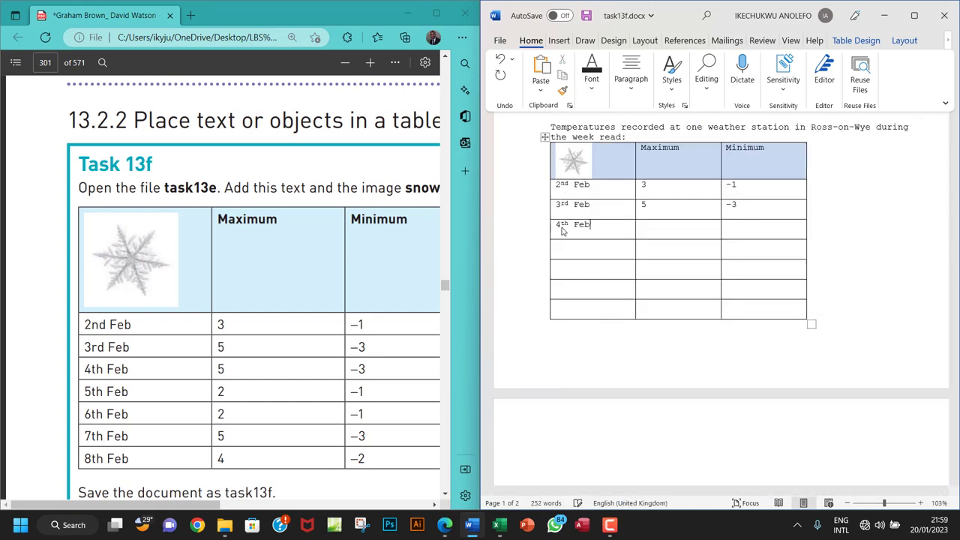
type("5th Feb")
key("Down")
type("6th Feb")
key("Down")
type("7th Feb")
key("Down")
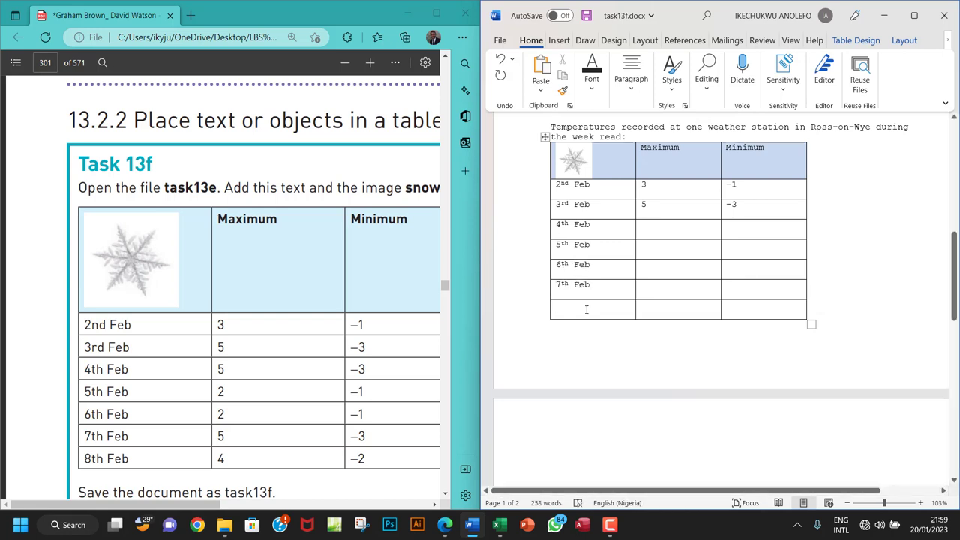
type("8th Feb")
Enter the last rows' maximum (5, 4) and minimum (-3, -2) temperatures and maximise Word.
left_click(657, 225)
type("5")
key("Down")
type("4")
left_click(730, 225)
type("-3")
key("Down")
type("-")
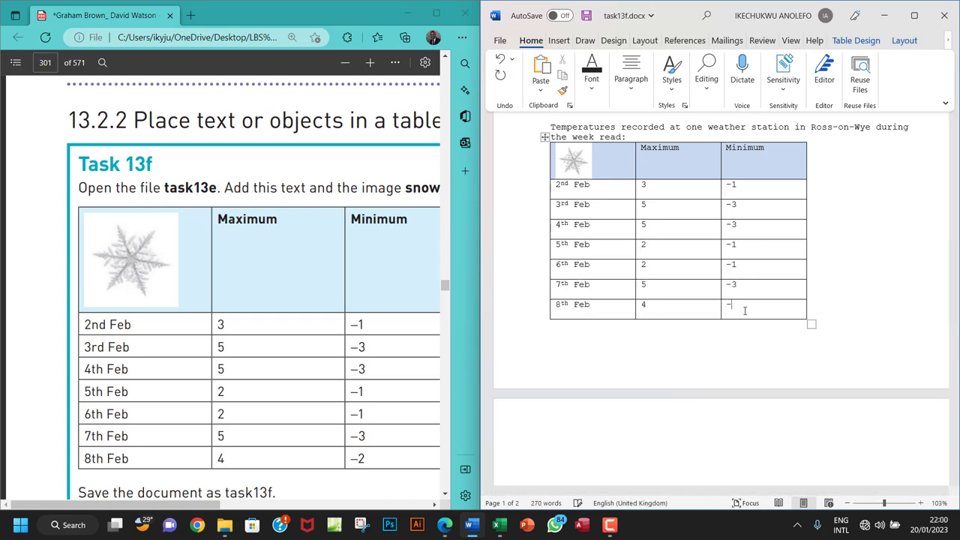
type("2")
key("super+Up")
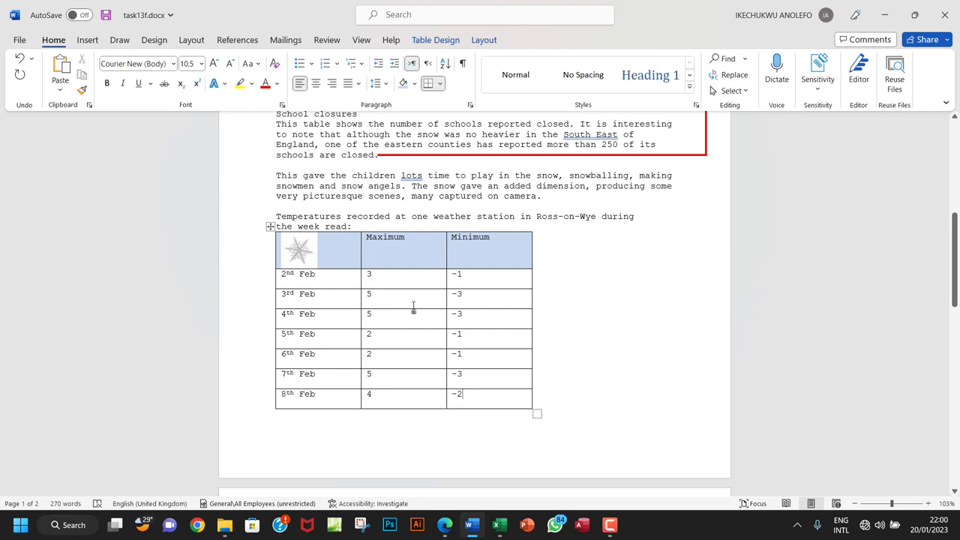
Compare the Word table against the Task 13f reference table in the PDF.
left_click(444, 525)
scroll(255, 323, "down", 2)
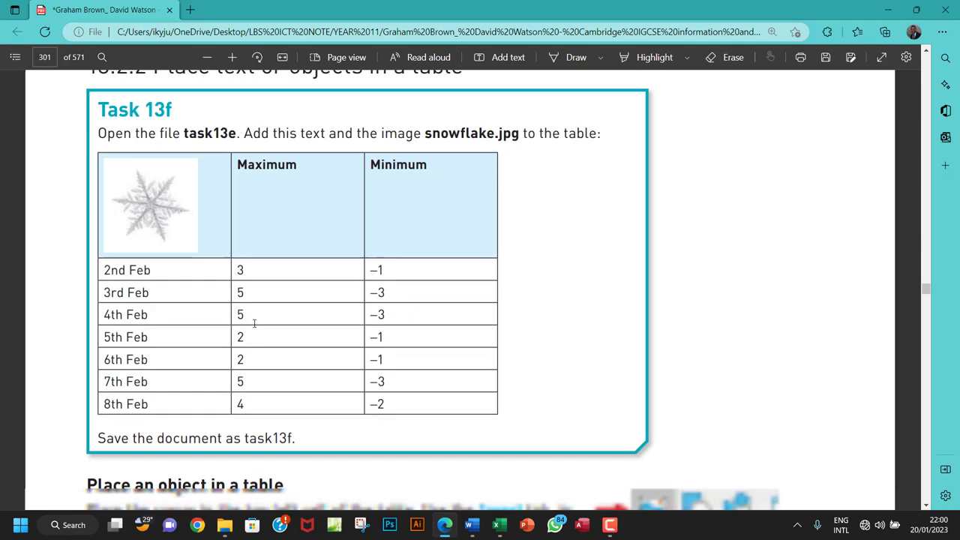
scroll(255, 318, "down", 1)
scroll(254, 292, "up", 3)
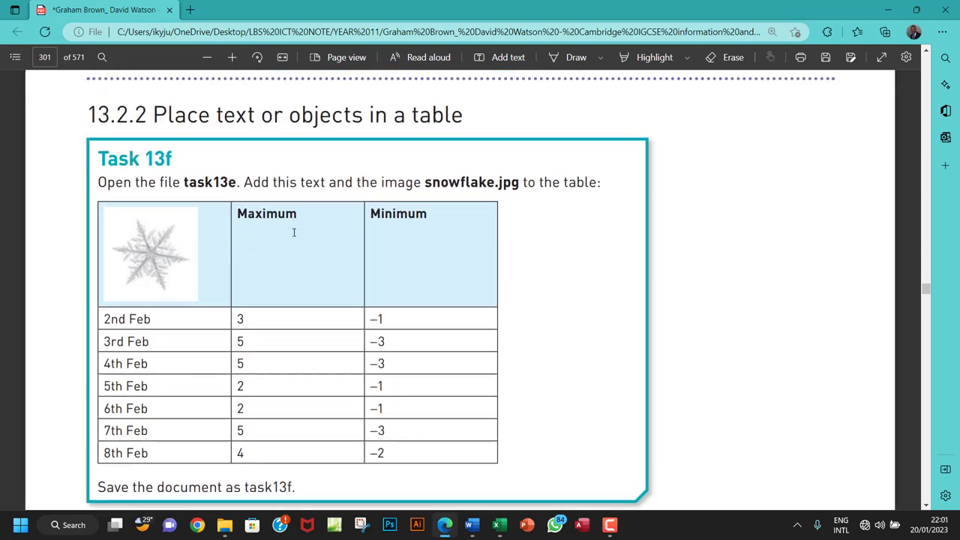
left_click(471, 525)
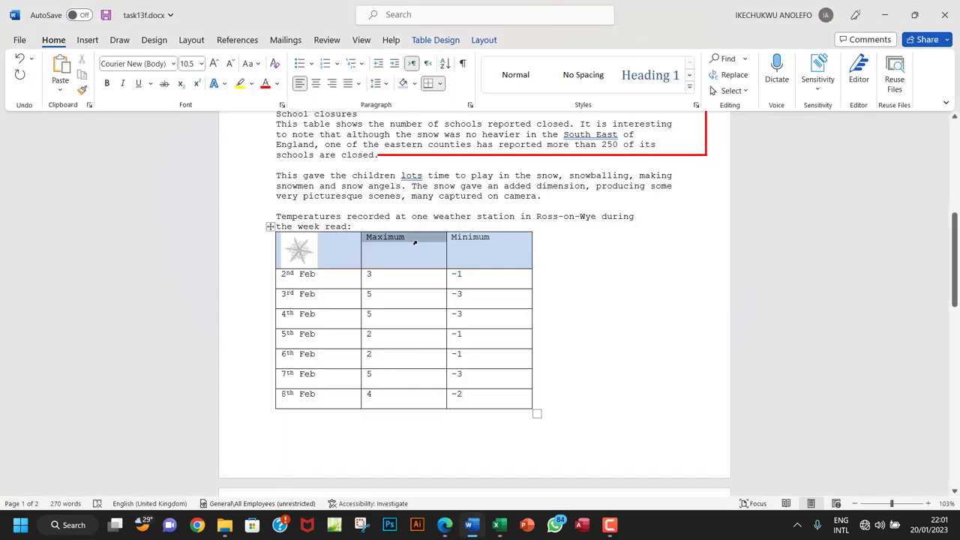
Make the Maximum and Minimum headings bold.
left_click_drag(362, 247, 487, 247)
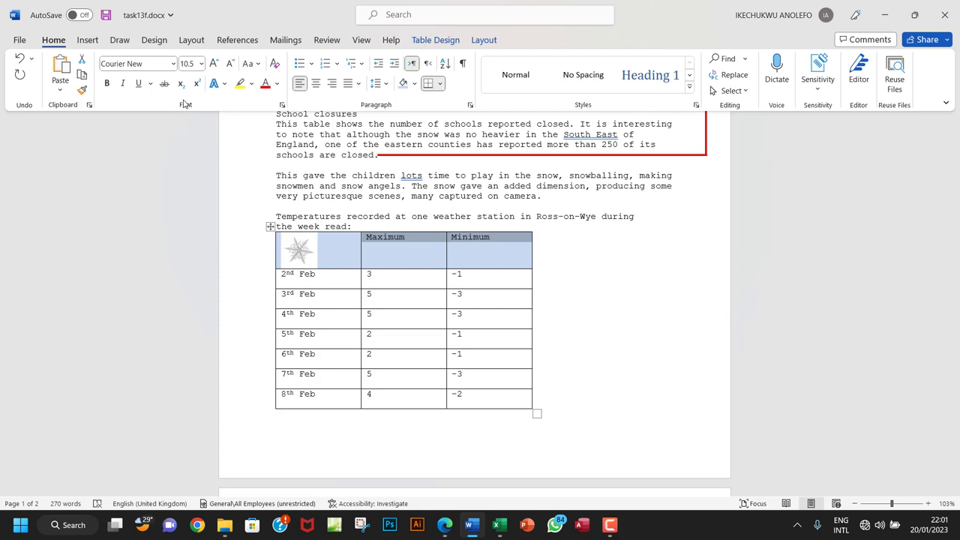
left_click(107, 83)
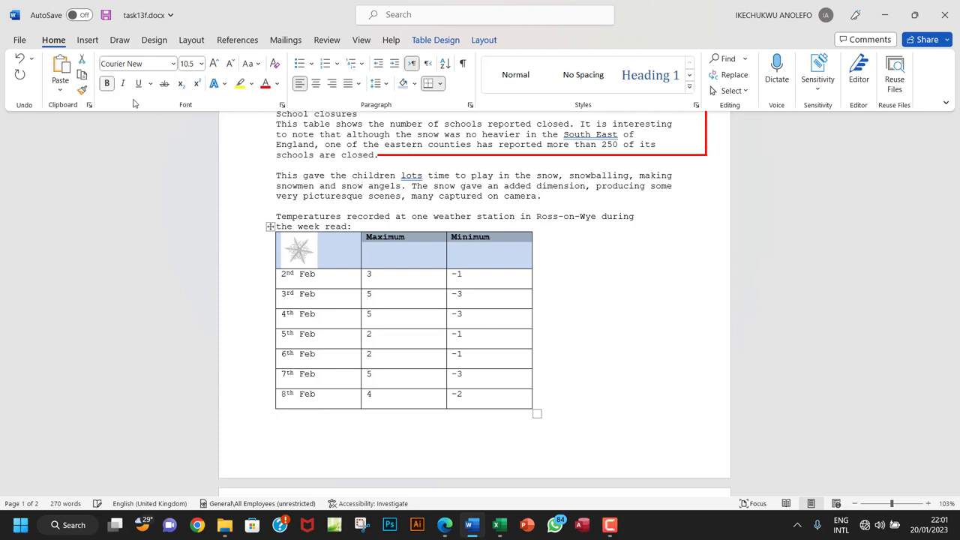
left_click(413, 253)
scroll(405, 300, "down", 2)
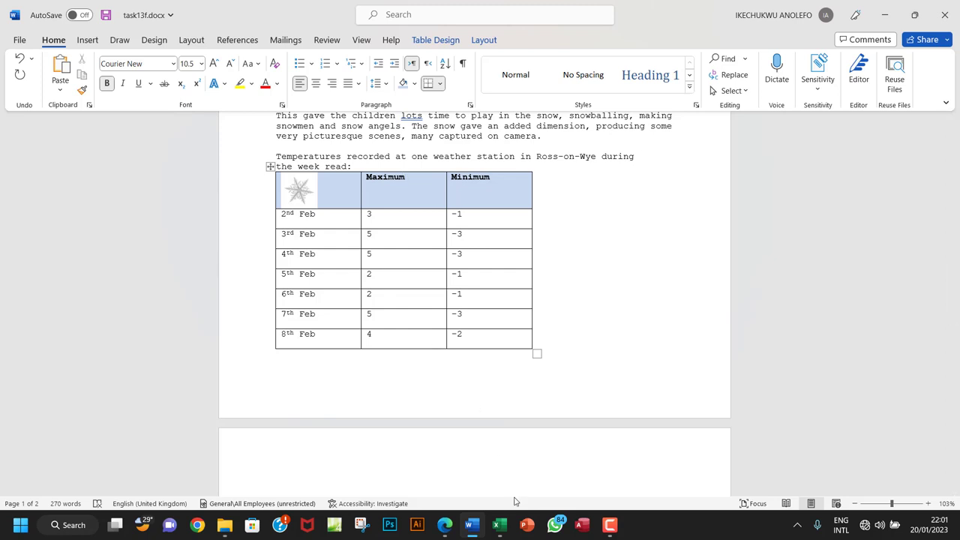
Review how the date and temperature rows are aligned in the PDF reference table.
left_click(444, 524)
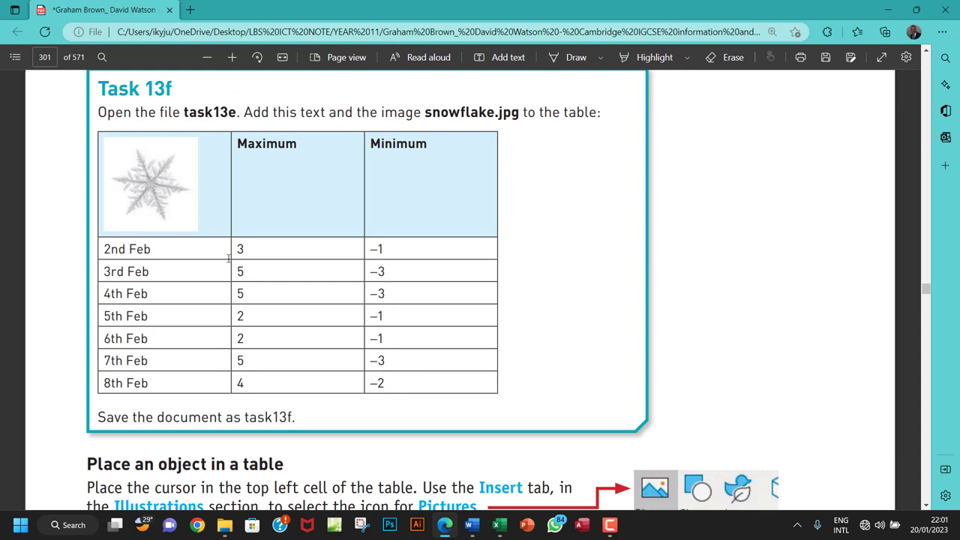
left_click_drag(143, 251, 406, 382)
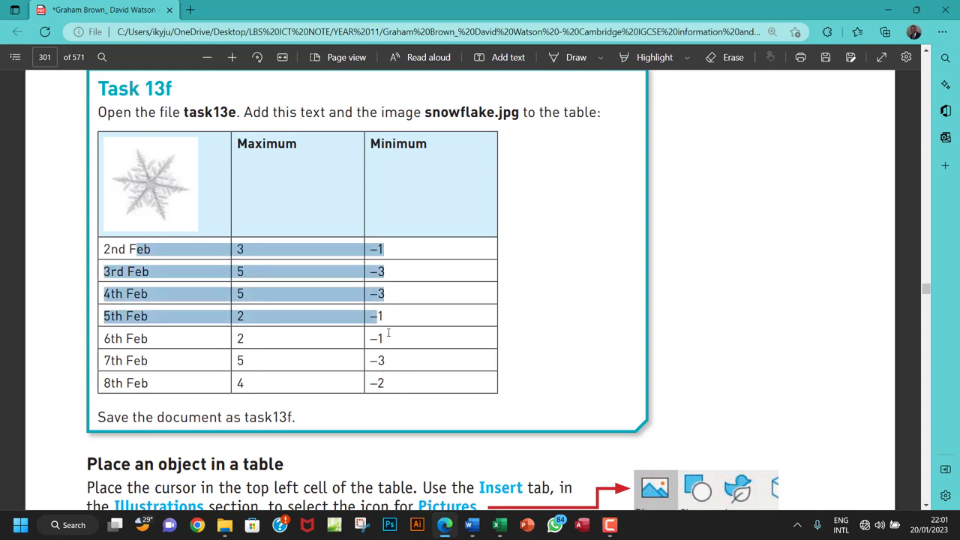
left_click(337, 336)
left_click(471, 525)
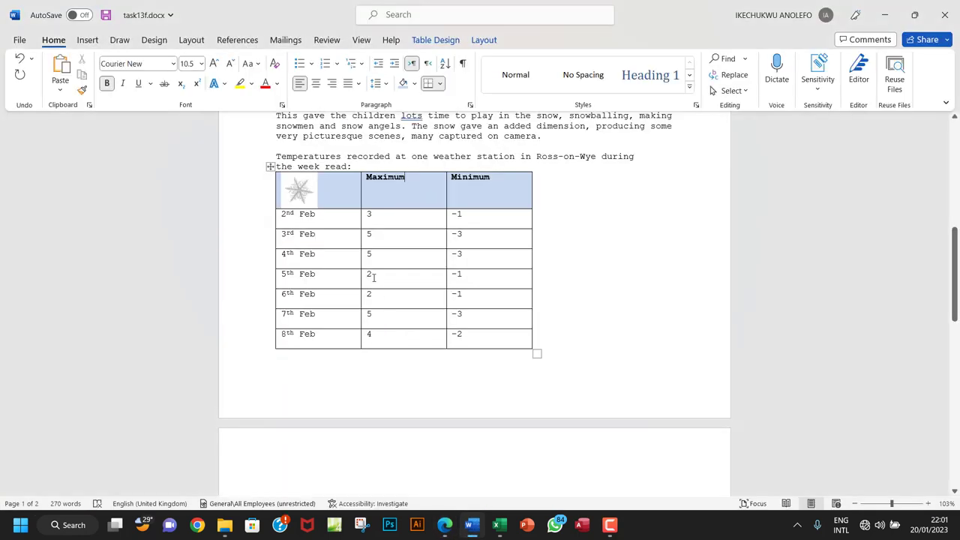
Align the 2nd–8th Feb data rows Center Left, then compare with the PDF.
left_click_drag(283, 216, 486, 337)
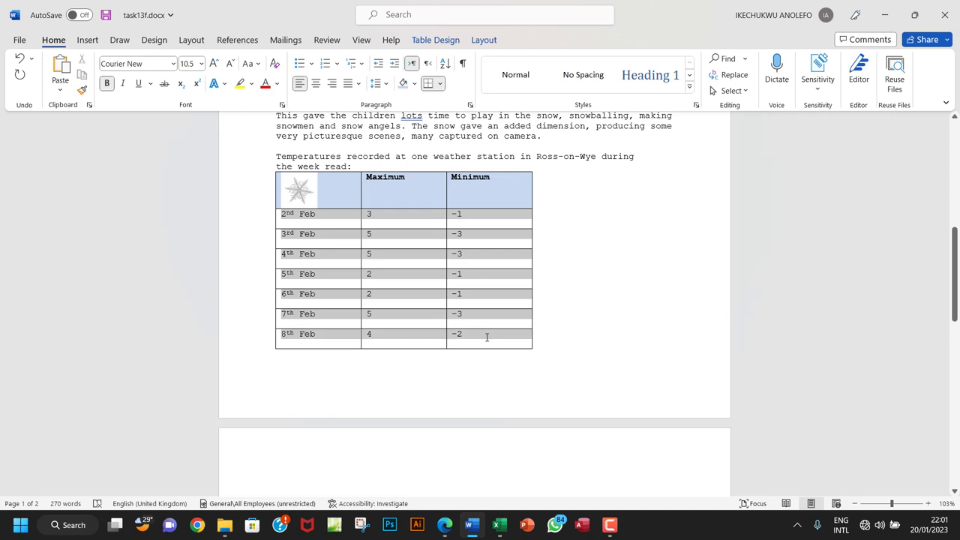
left_click(484, 40)
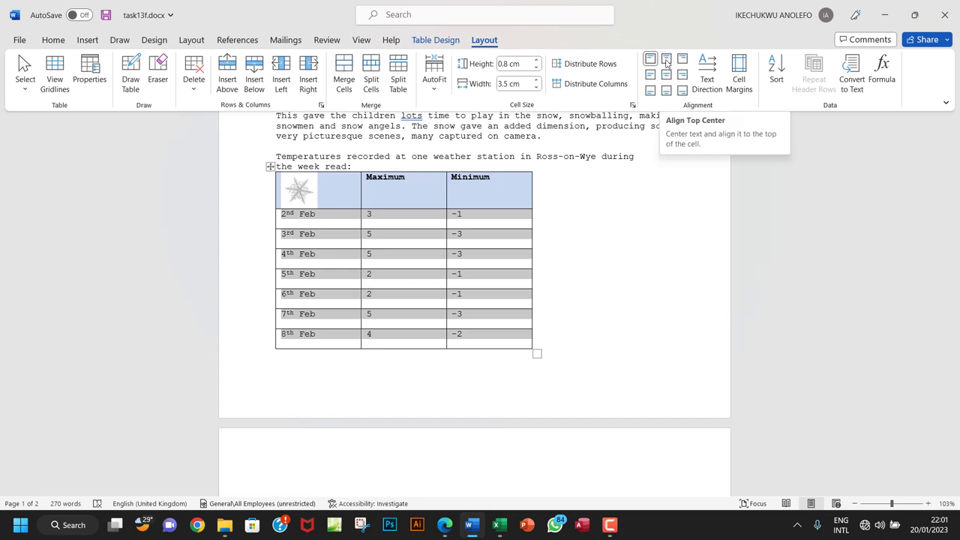
left_click(665, 63)
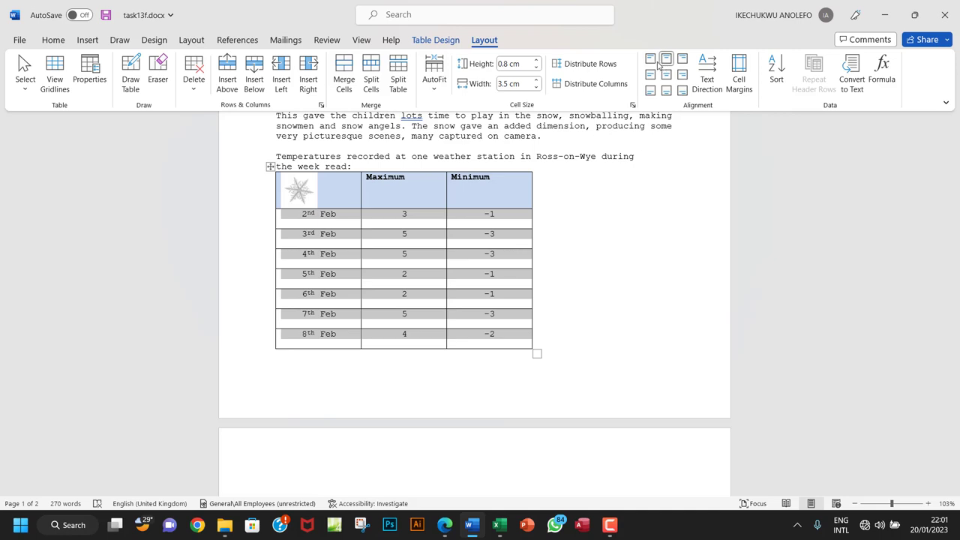
left_click(650, 60)
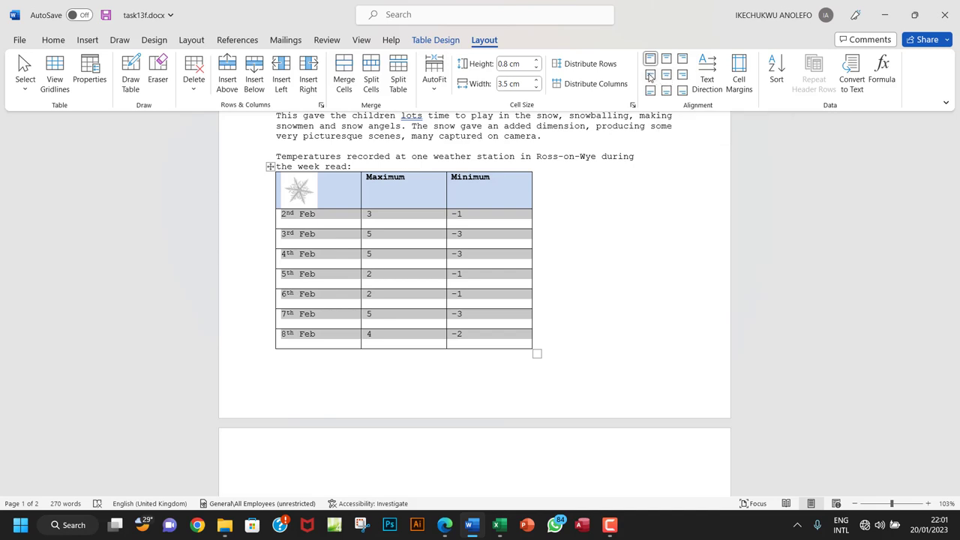
left_click(650, 75)
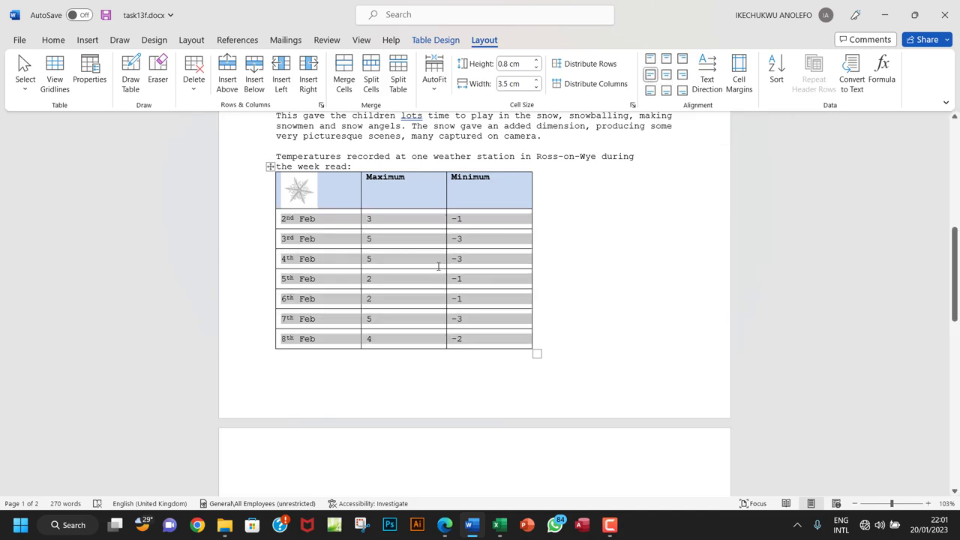
left_click(412, 261)
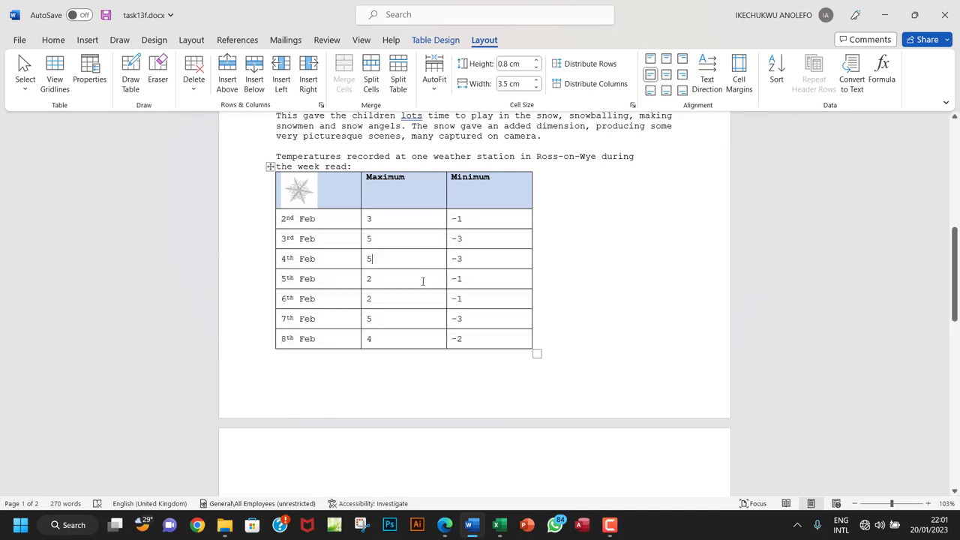
left_click(442, 524)
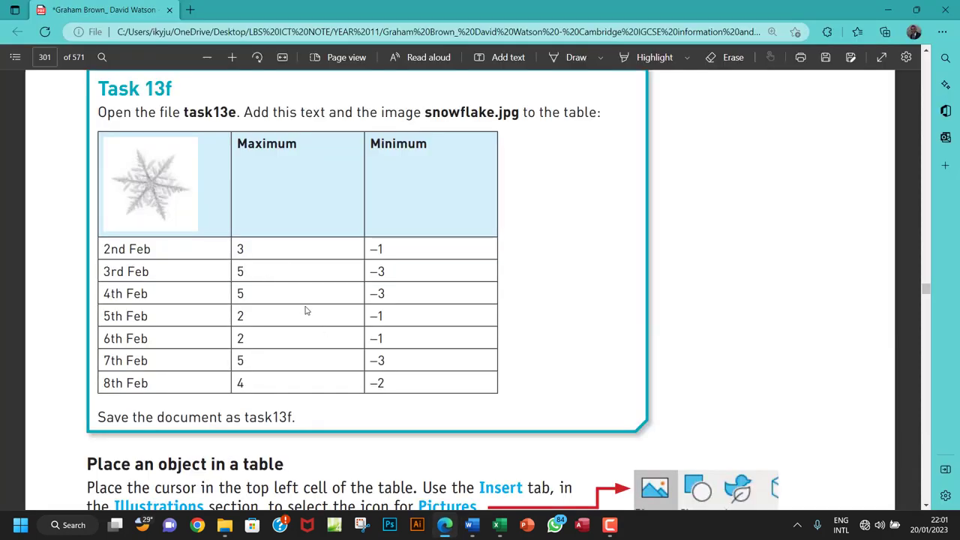
Return to Word and save task13f.docx with the completed weather table.
left_click(470, 525)
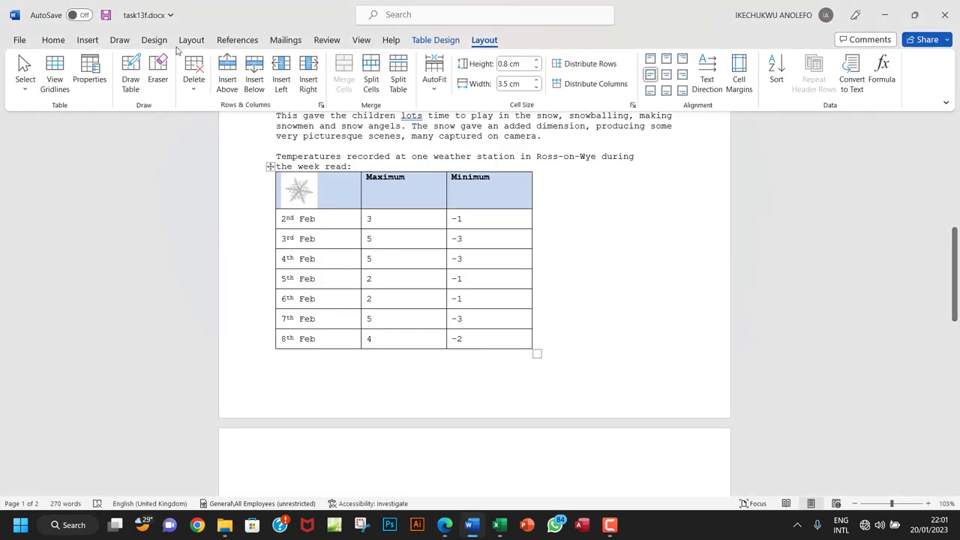
left_click(106, 15)
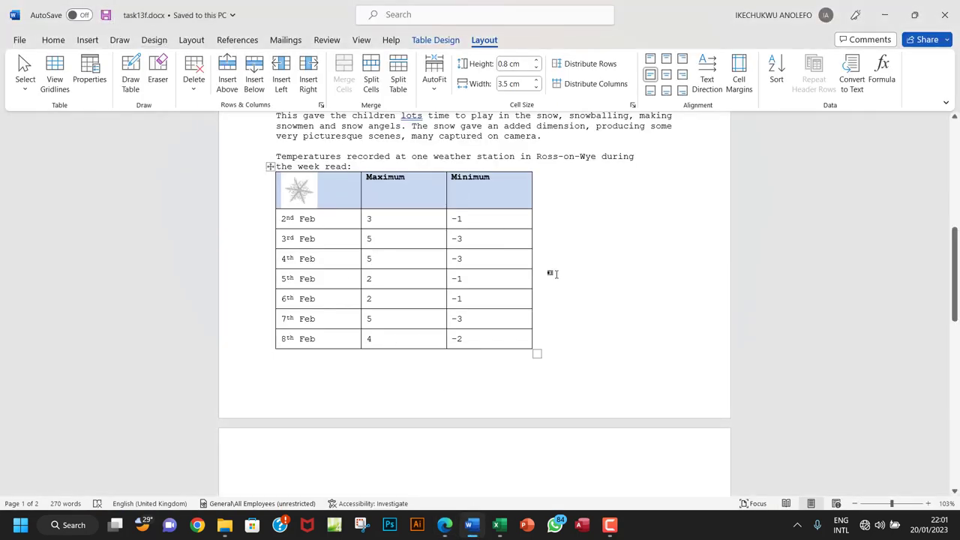
scroll(553, 274, "up", 1)
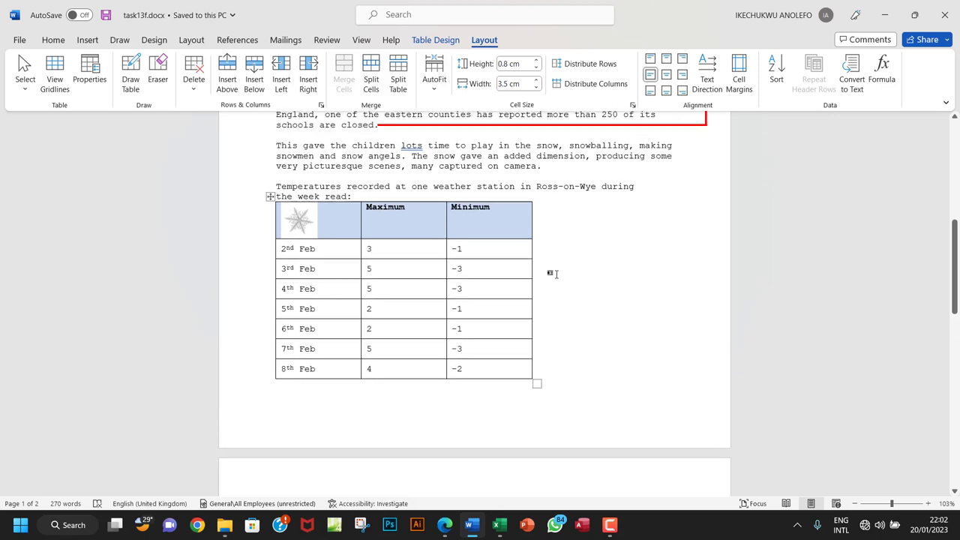
scroll(552, 273, "up", 2)
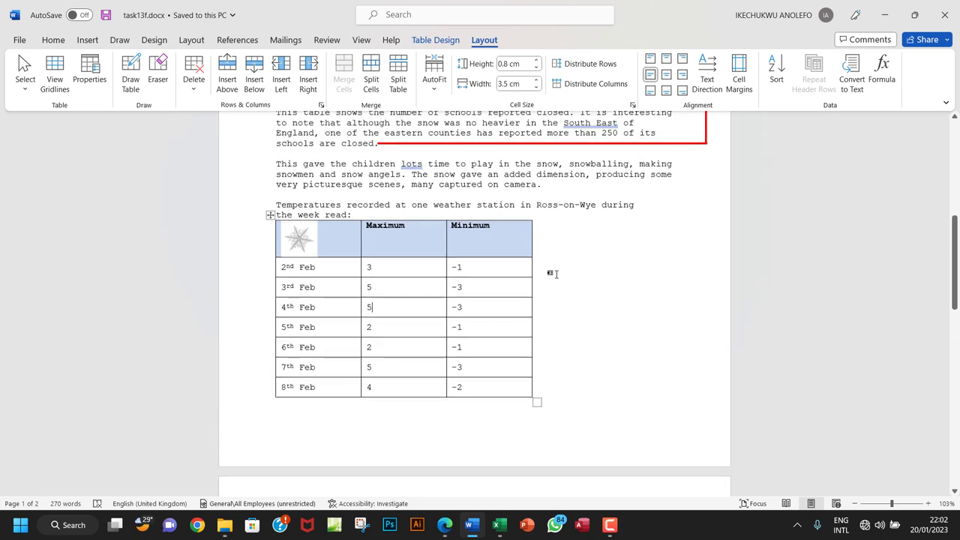